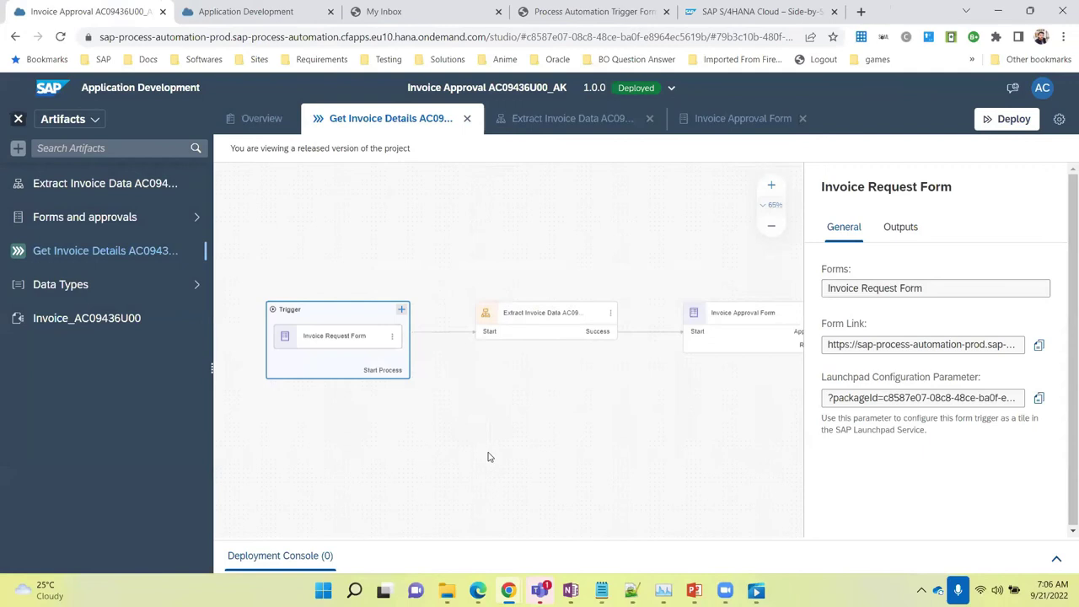
- Switch to File Explorer, browse to the Invoice folder on the C: drive, and open the invoice PDF
{"action": "mouse_move", "coordinate": [446, 590]}
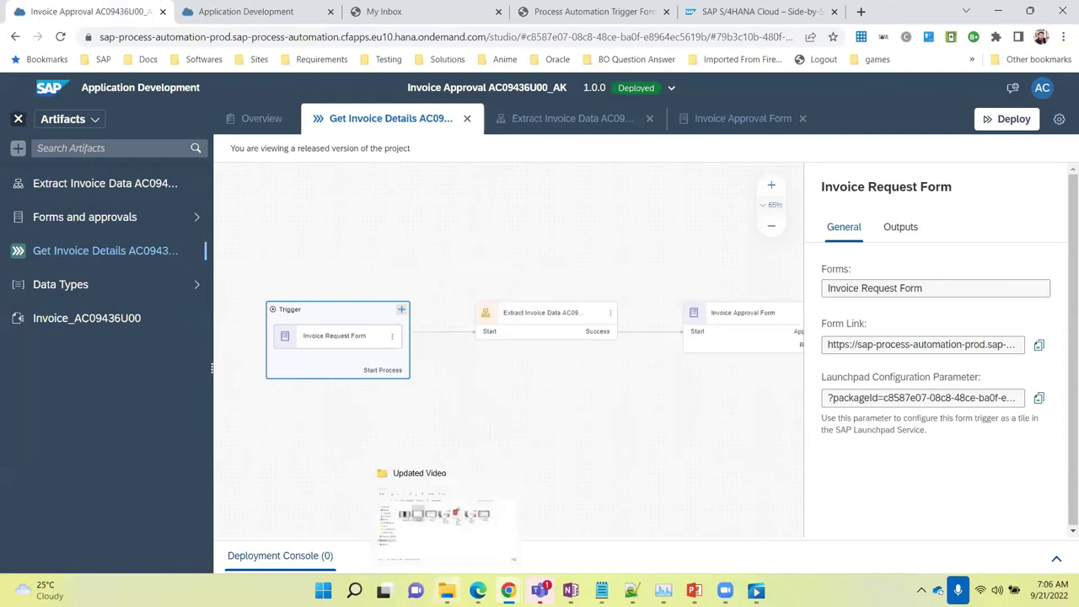
{"action": "middle_click", "coordinate": [447, 590]}
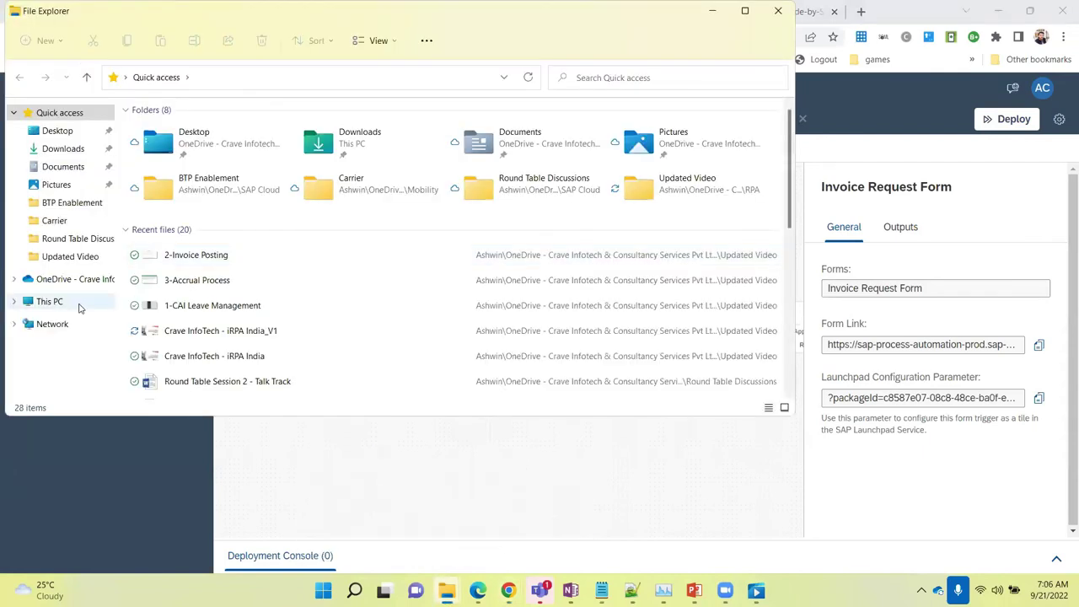
{"action": "left_click", "coordinate": [50, 301]}
{"action": "double_click", "coordinate": [224, 254]}
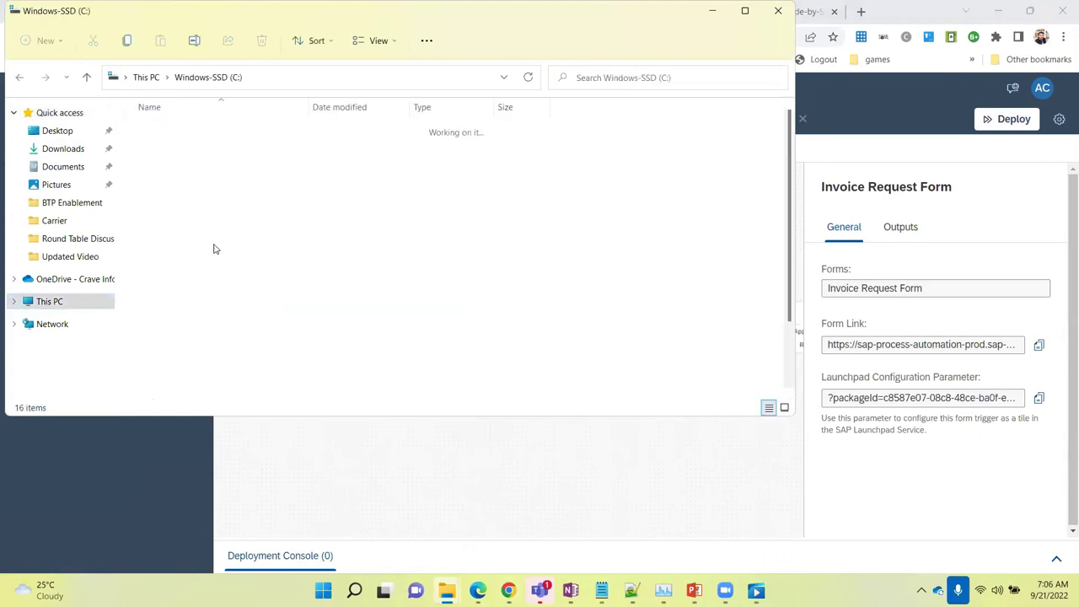
{"action": "scroll", "coordinate": [185, 350], "scroll_direction": "down", "scroll_amount": 2}
{"action": "left_click", "coordinate": [154, 138]}
{"action": "double_click", "coordinate": [153, 139]}
{"action": "right_click", "coordinate": [153, 137]}
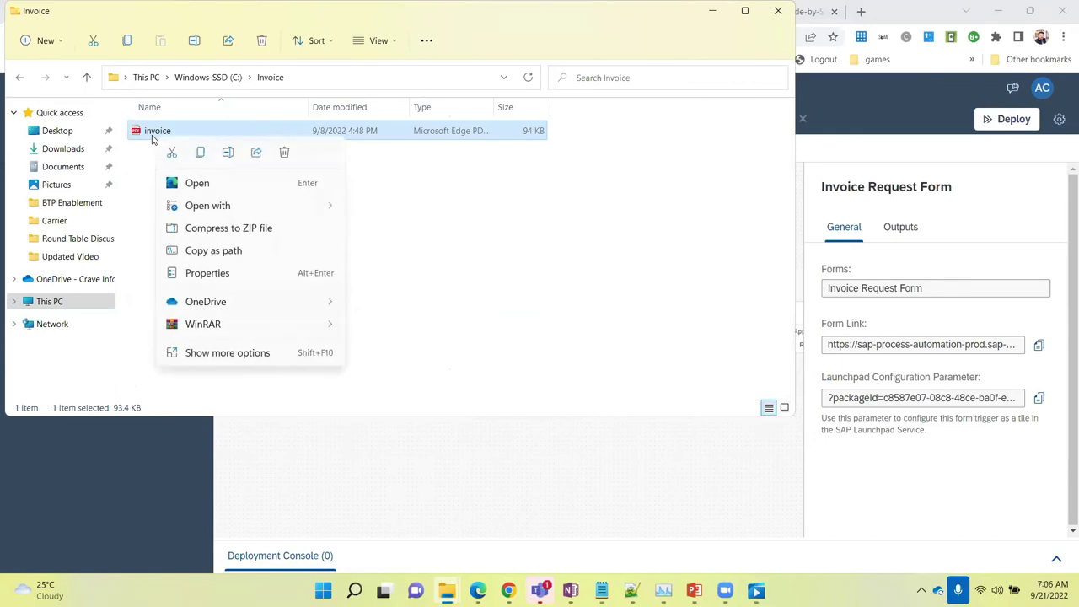
{"action": "double_click", "coordinate": [152, 133]}
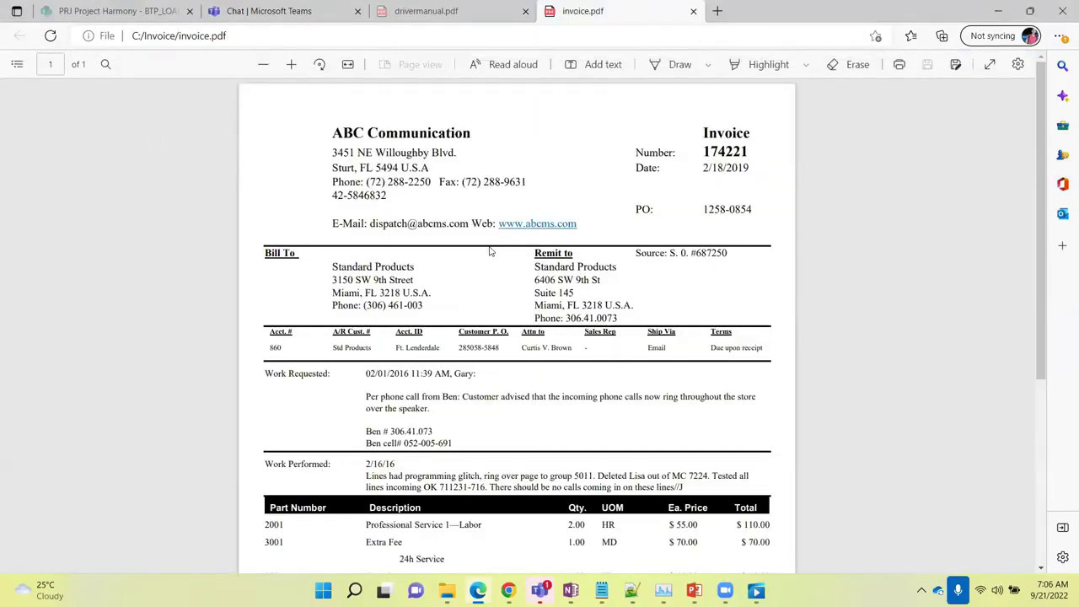
- Examine the invoice's company name, invoice number area and total amount due in the PDF
{"action": "scroll", "coordinate": [490, 252], "scroll_direction": "down", "scroll_amount": 4}
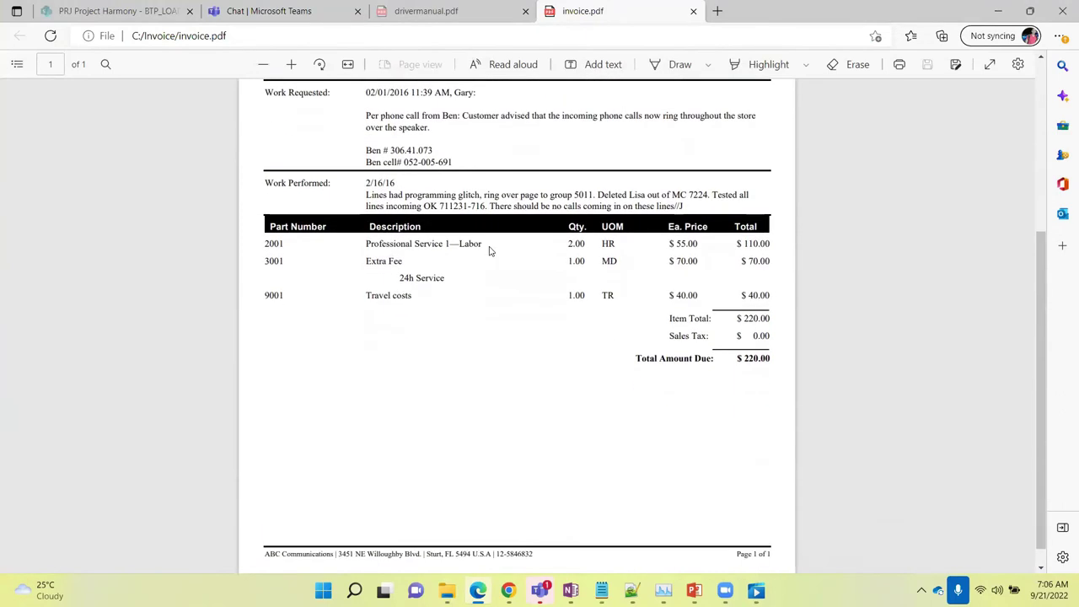
{"action": "scroll", "coordinate": [489, 251], "scroll_direction": "up", "scroll_amount": 4}
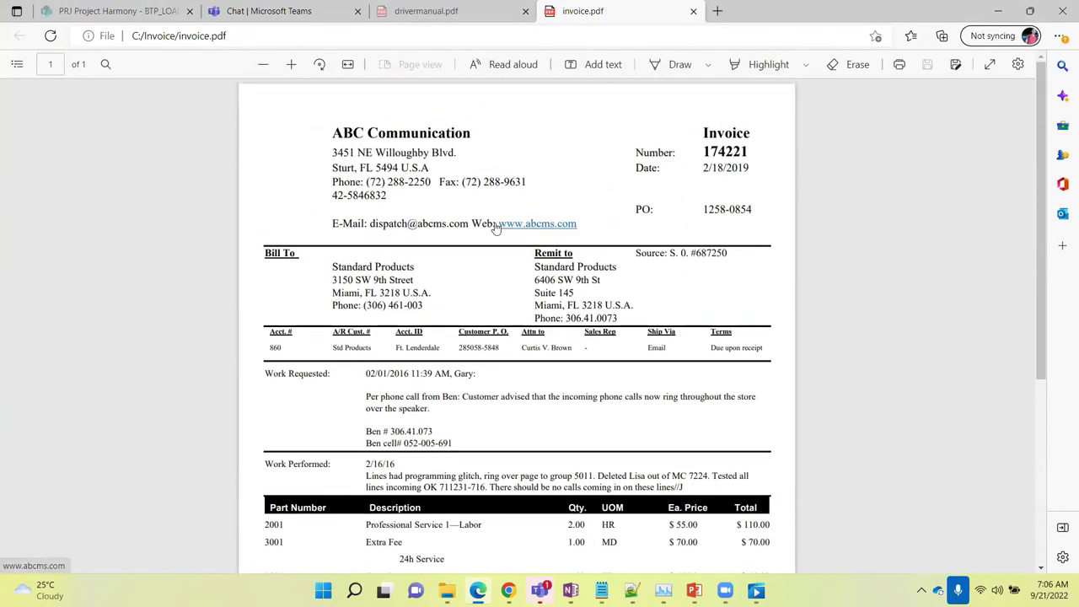
{"action": "left_click_drag", "start_coordinate": [333, 133], "coordinate": [461, 139]}
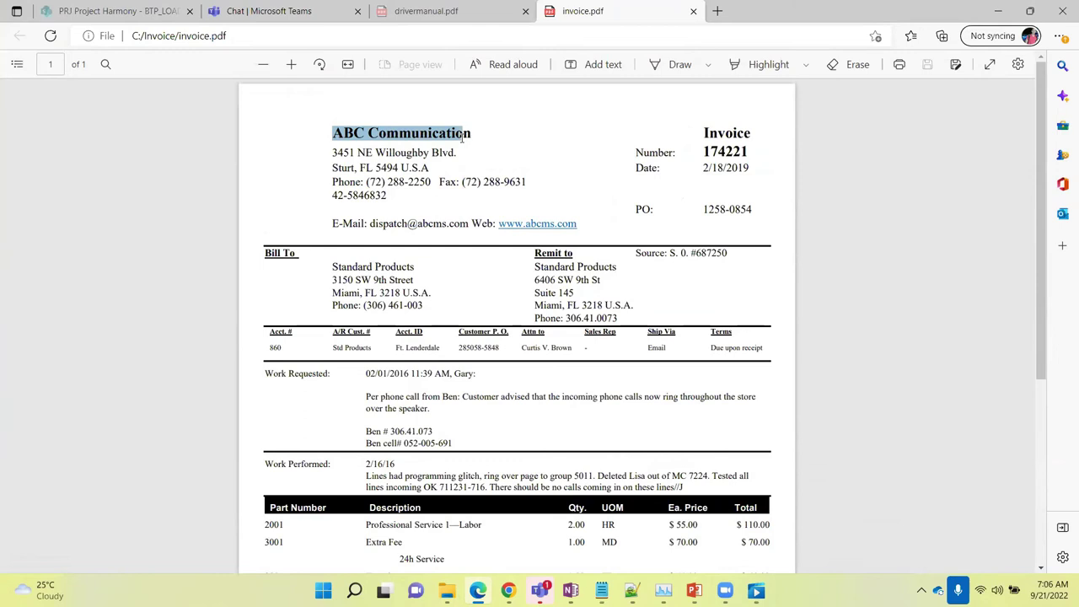
{"action": "double_click", "coordinate": [363, 153]}
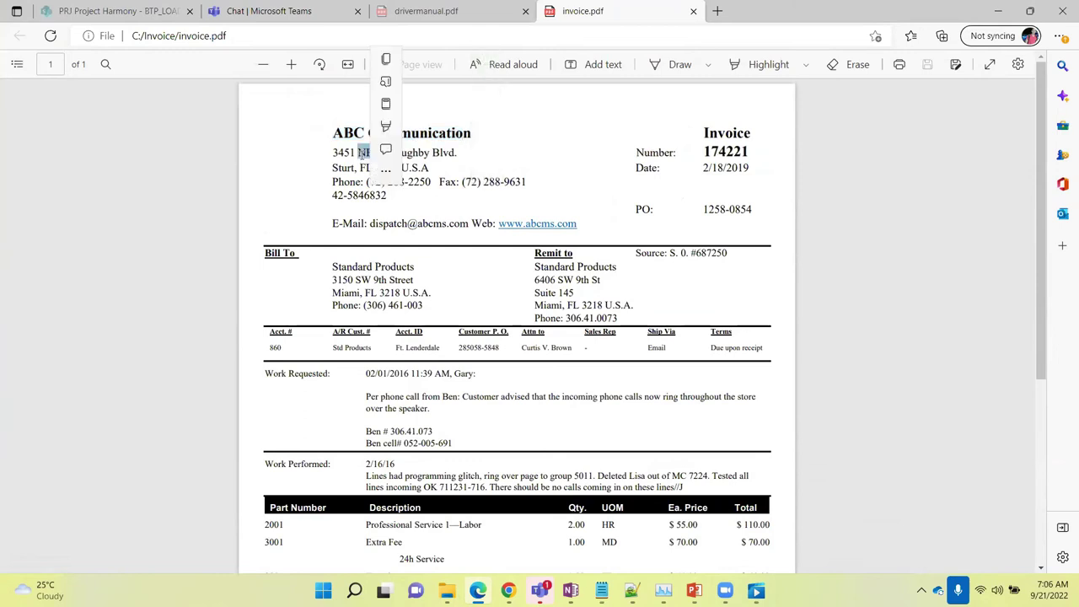
{"action": "left_click", "coordinate": [666, 156]}
{"action": "double_click", "coordinate": [727, 132]}
{"action": "scroll", "coordinate": [731, 421], "scroll_direction": "down", "scroll_amount": 3}
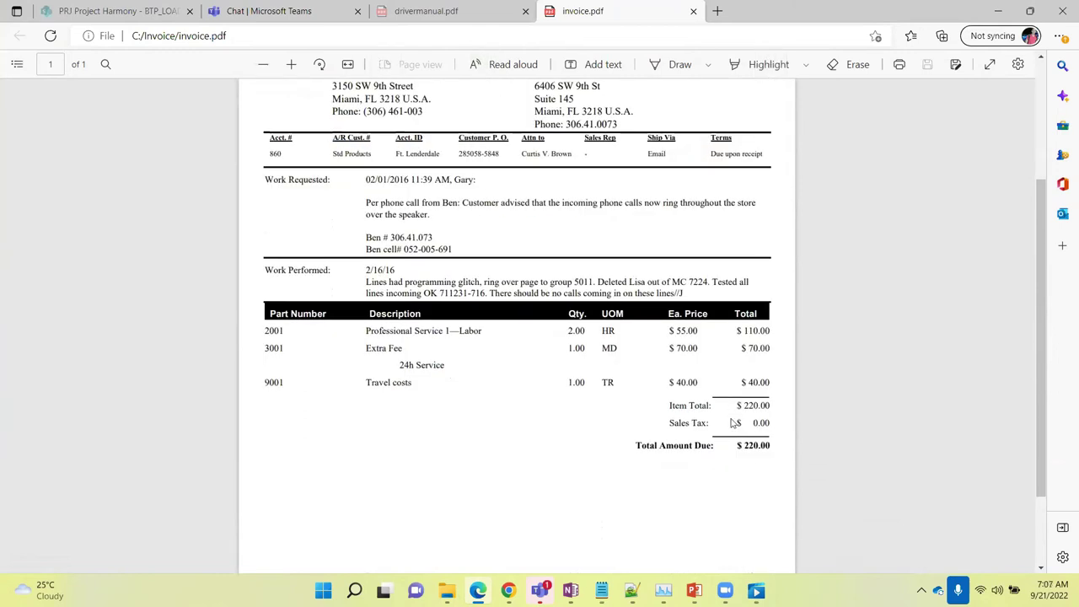
{"action": "triple_click", "coordinate": [743, 447]}
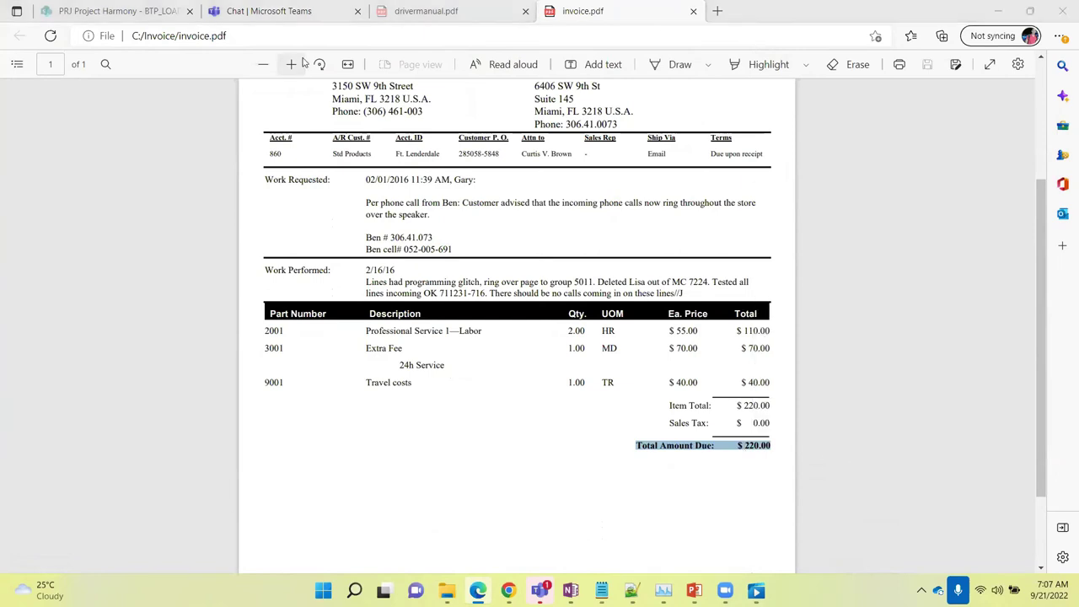
- Switch back to SAP Application Development in Chrome and look over the whole Get Invoice Details process flow
{"action": "key", "text": "alt+Tab"}
{"action": "key", "text": "alt+Tab"}
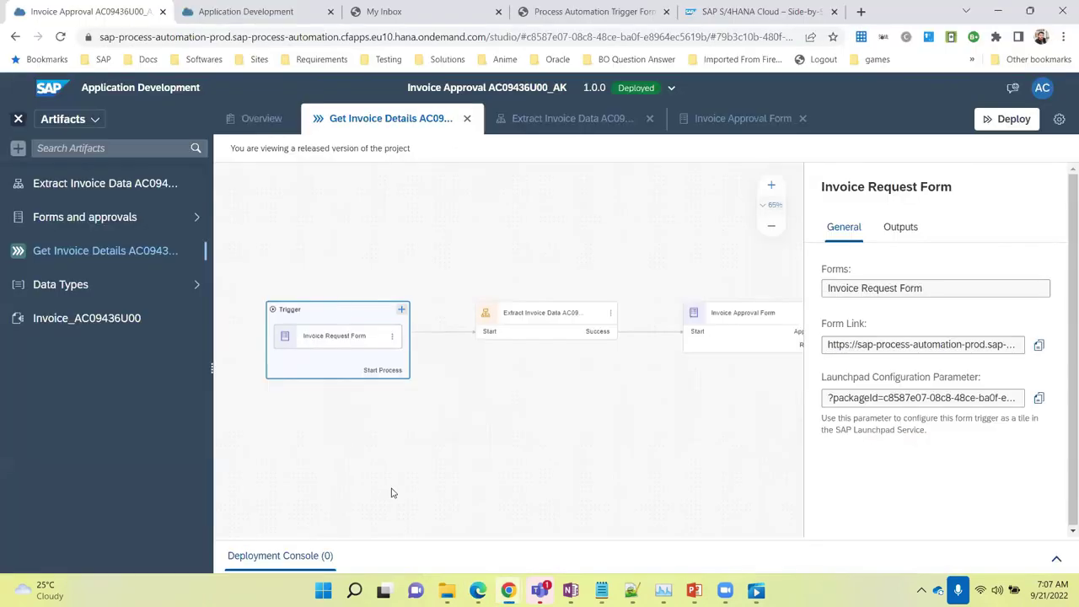
{"action": "scroll", "coordinate": [392, 493], "scroll_direction": "right", "scroll_amount": 2}
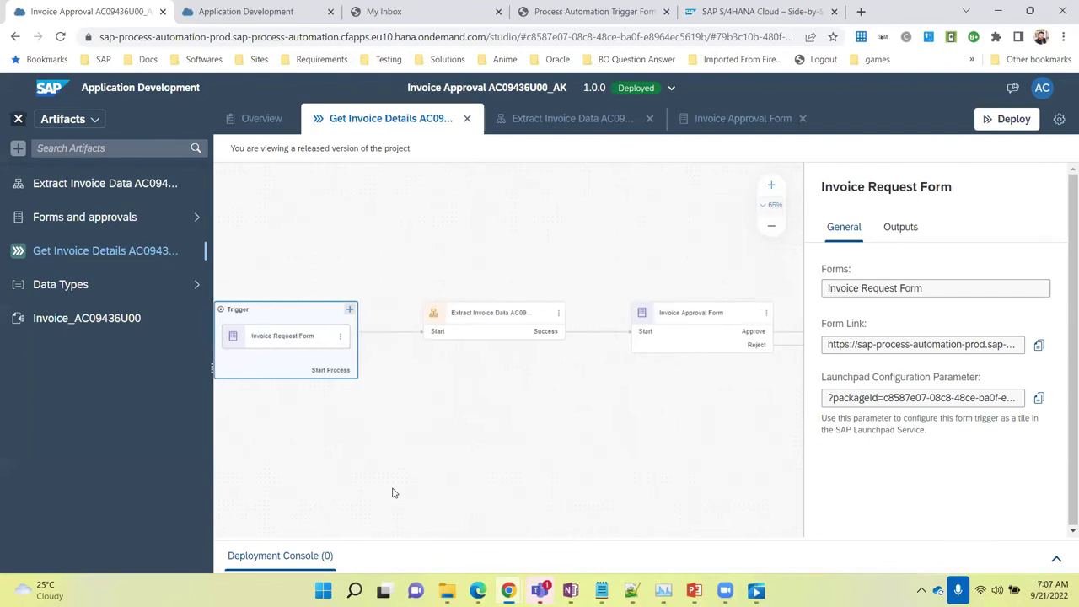
{"action": "scroll", "coordinate": [392, 493], "scroll_direction": "right", "scroll_amount": 5}
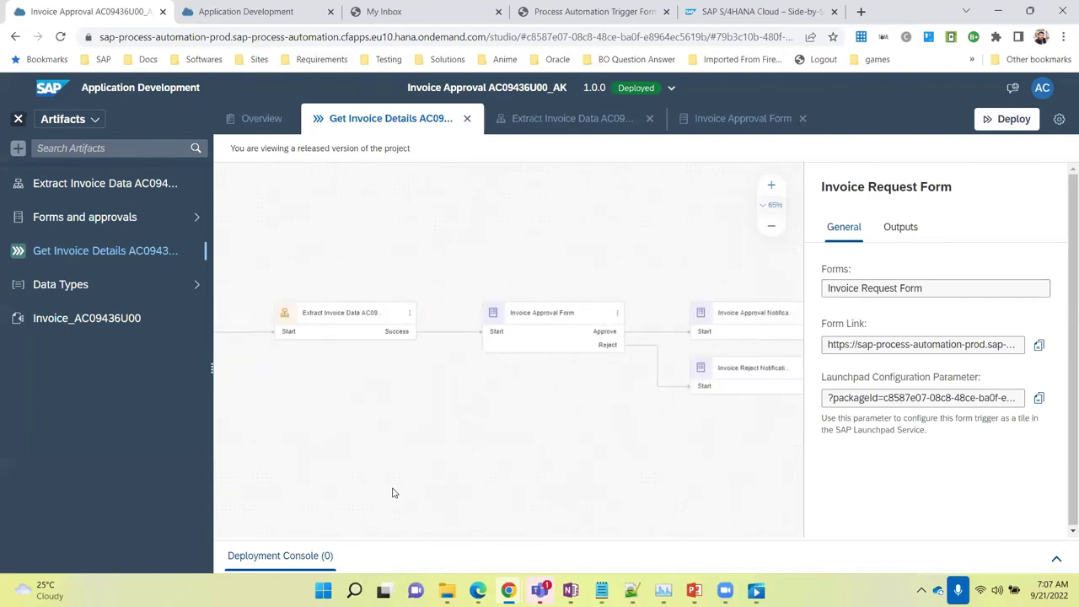
{"action": "scroll", "coordinate": [392, 493], "scroll_direction": "right", "scroll_amount": 12}
{"action": "scroll", "coordinate": [391, 493], "scroll_direction": "left", "scroll_amount": 20}
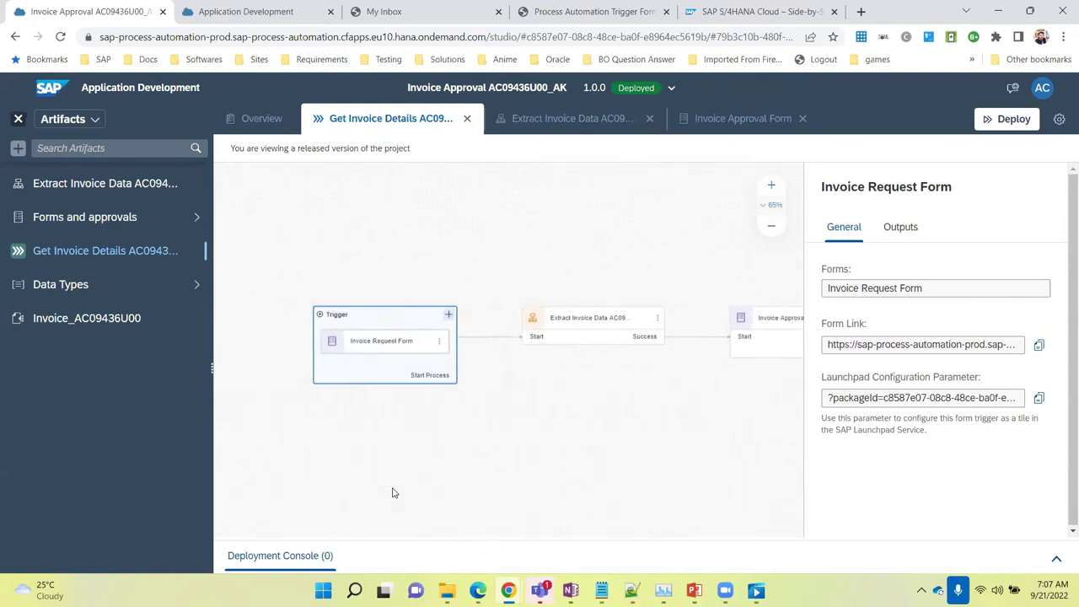
- Inspect the Extract Invoice Data automation used by the process, and return to the Get Invoice Details process
{"action": "scroll", "coordinate": [392, 493], "scroll_direction": "right", "scroll_amount": 3}
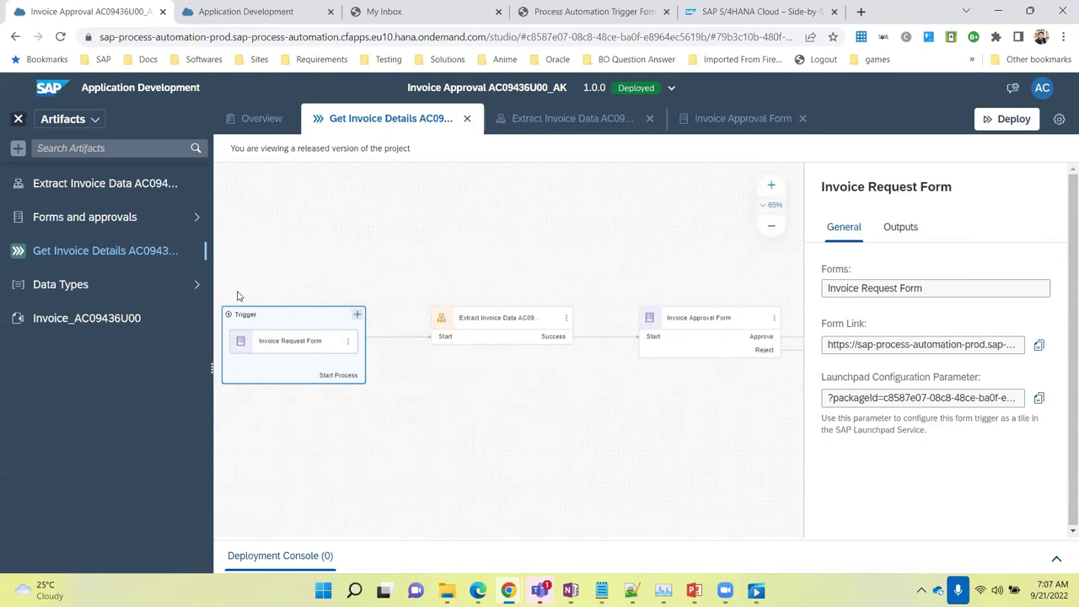
{"action": "scroll", "coordinate": [509, 437], "scroll_direction": "right", "scroll_amount": 4}
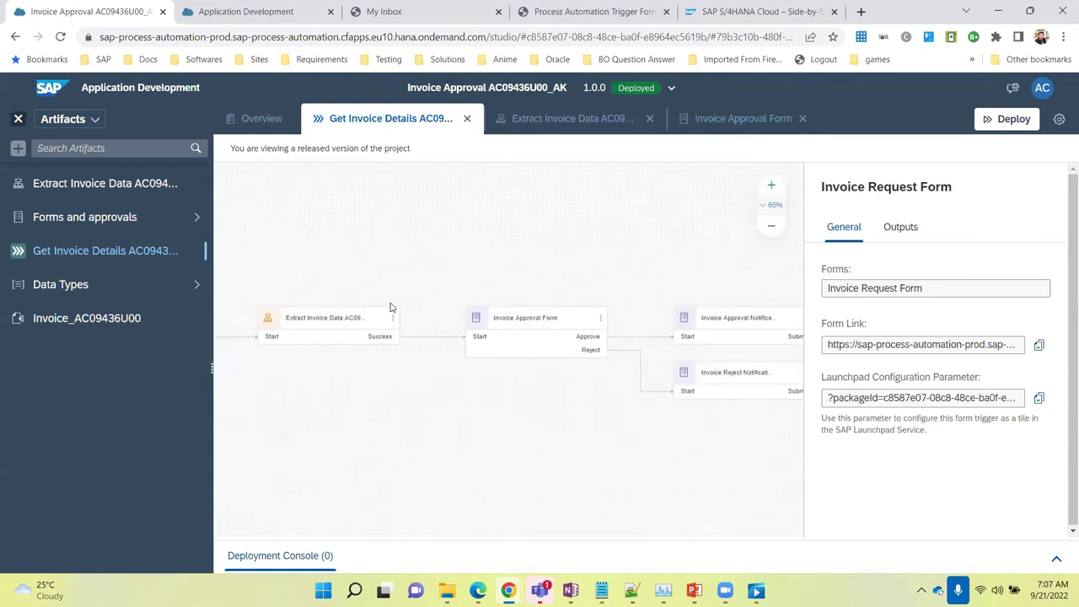
{"action": "double_click", "coordinate": [316, 322]}
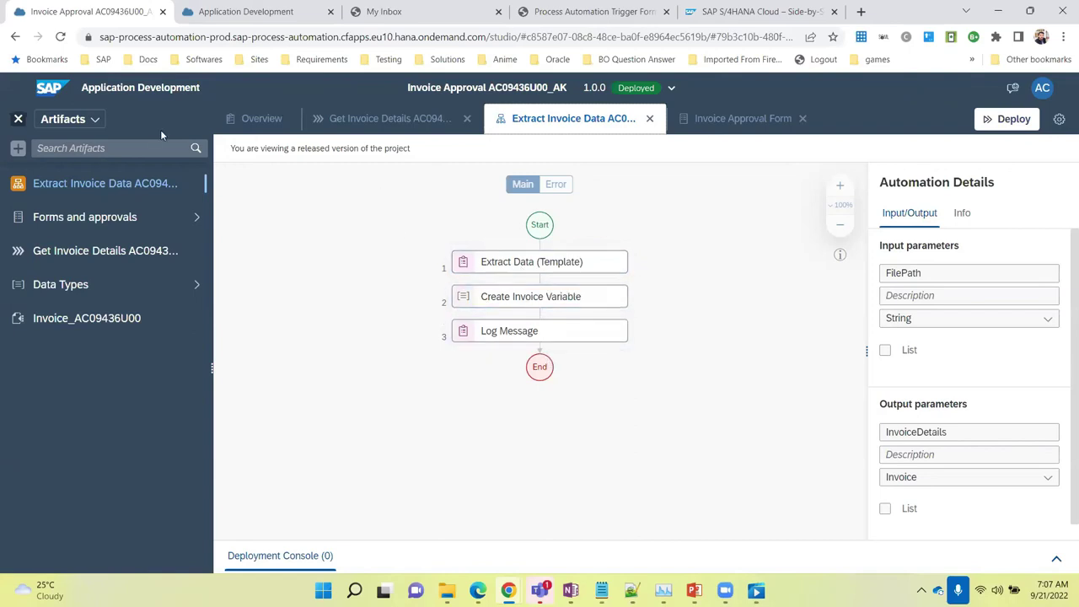
{"action": "left_click", "coordinate": [105, 245]}
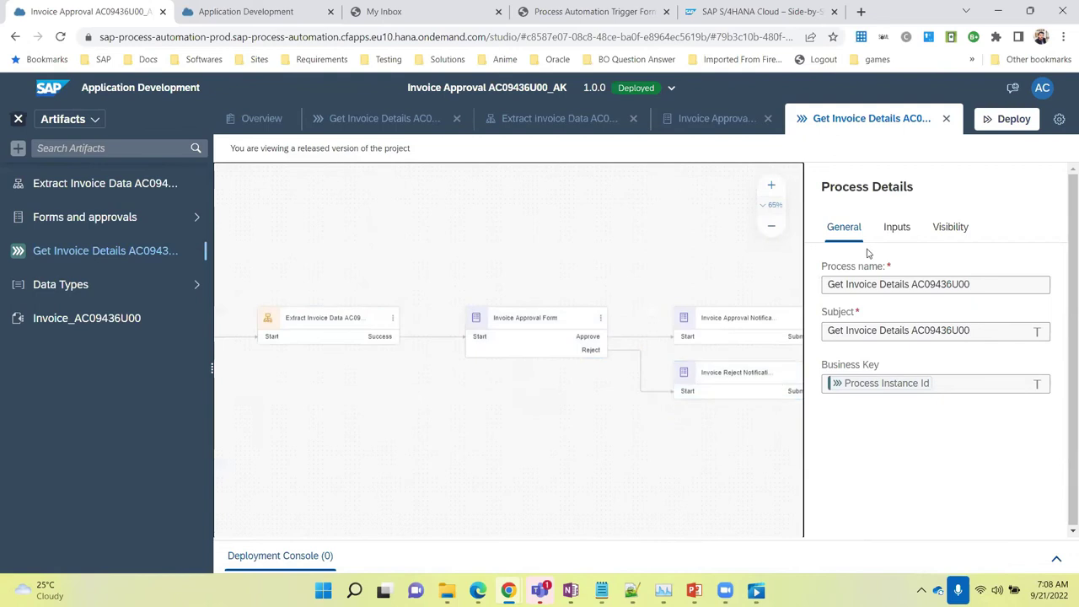
- View the Application Development lobby and the My Inbox page with the invoice approval tasks
{"action": "left_click", "coordinate": [187, 10]}
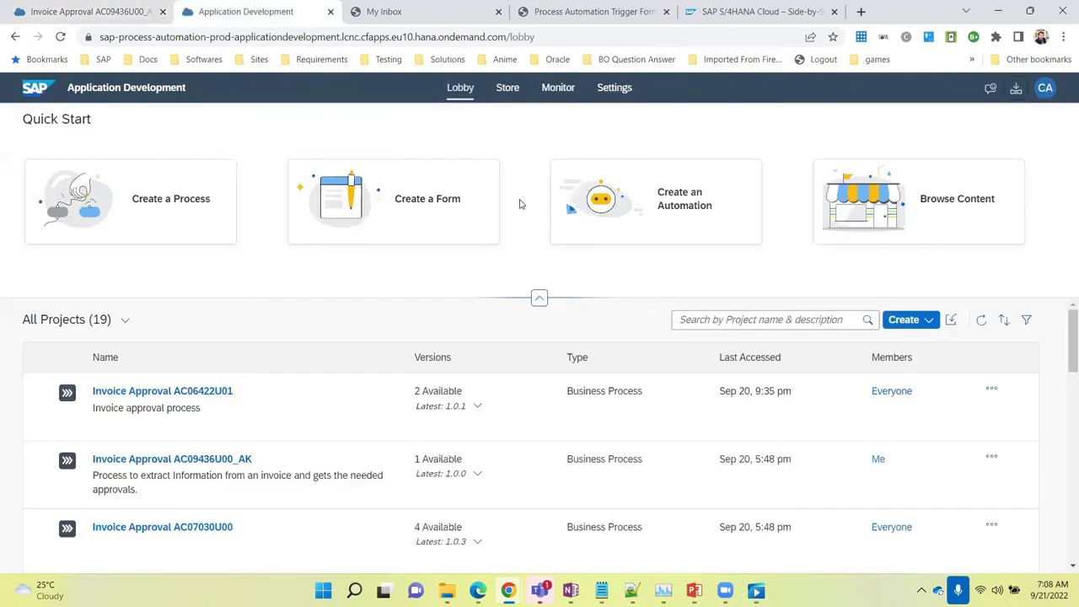
{"action": "key", "text": "super+Down"}
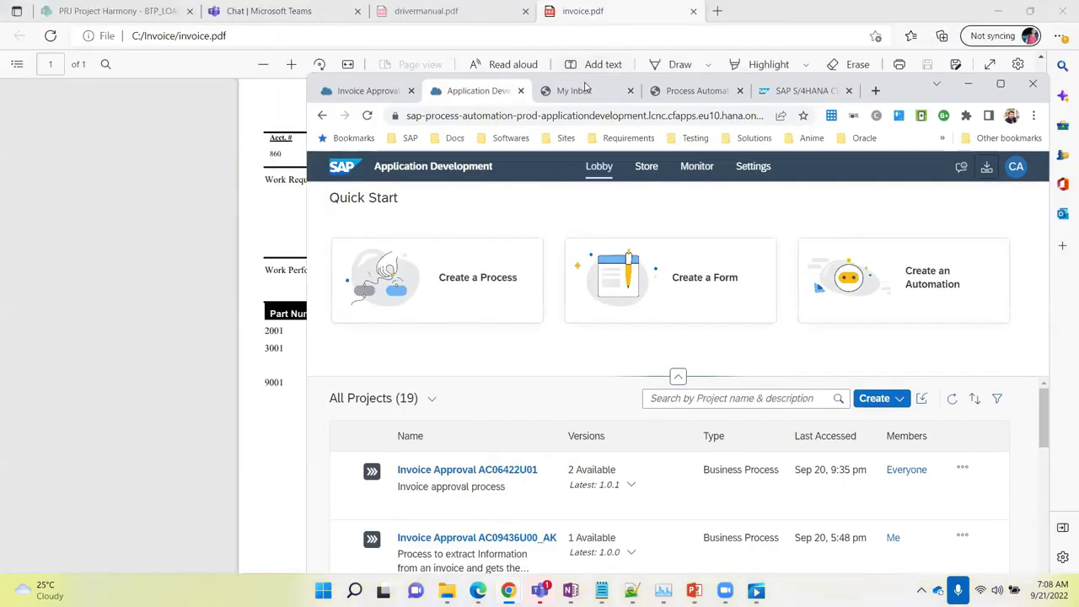
{"action": "left_click", "coordinate": [588, 90]}
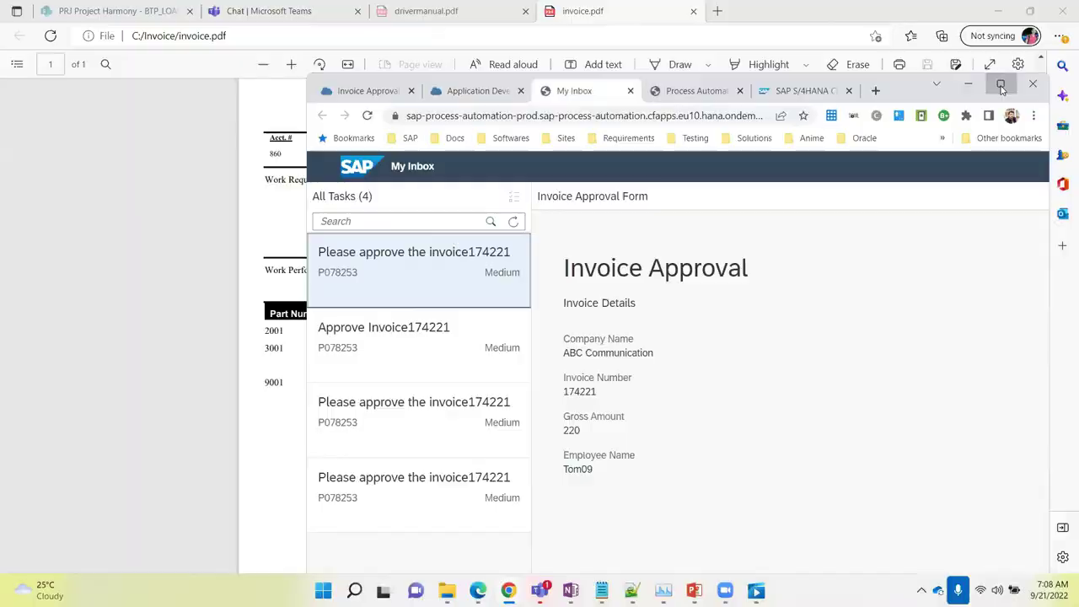
{"action": "left_click", "coordinate": [1000, 83]}
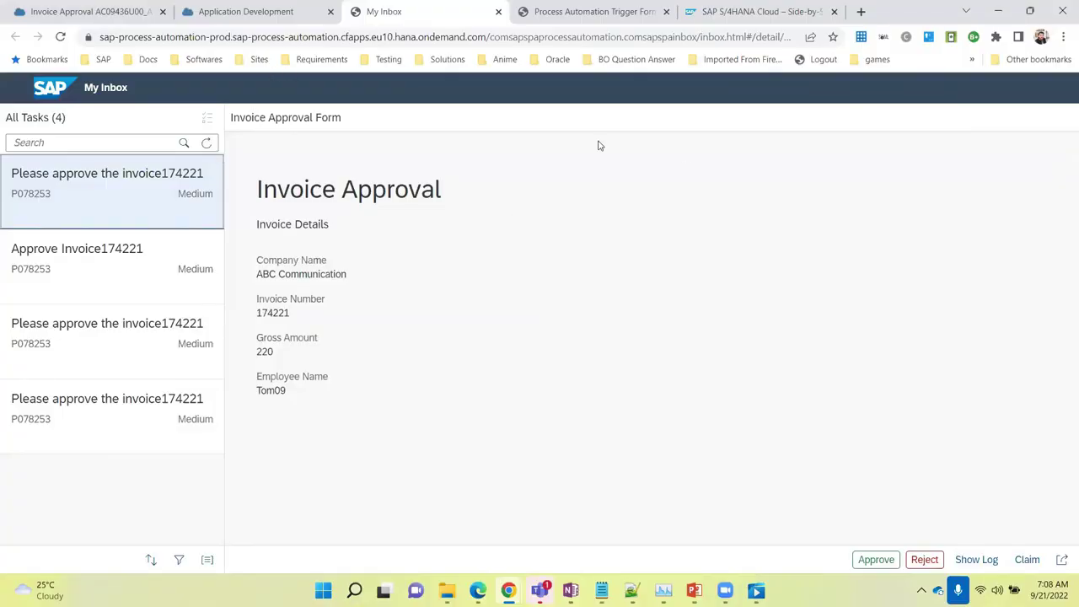
- Bring up the Invoice Request Form page in the maximized browser window
{"action": "key", "text": "super+Down"}
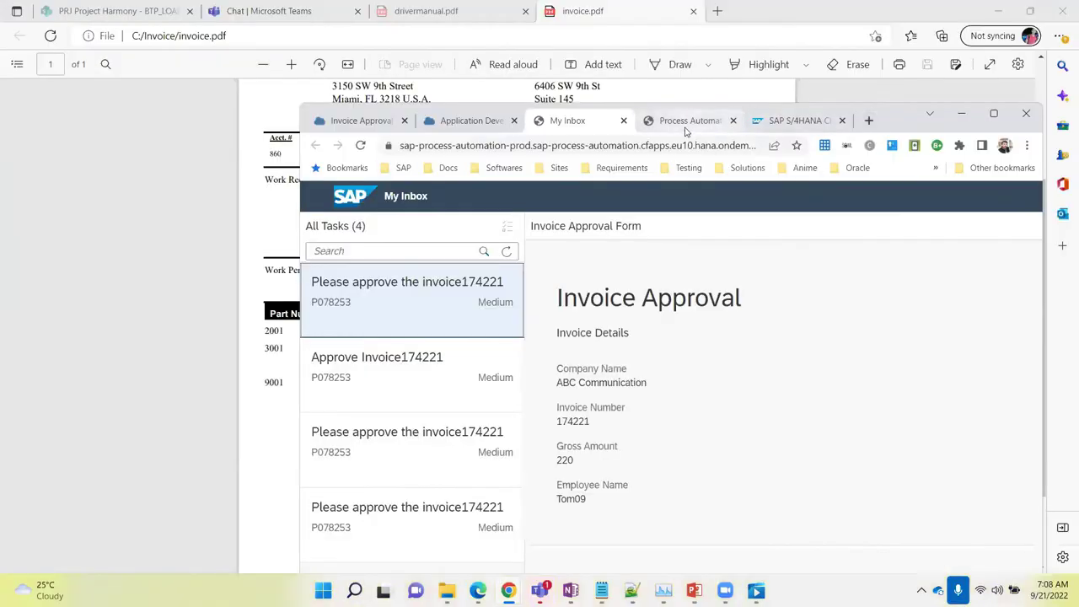
{"action": "left_click", "coordinate": [688, 123]}
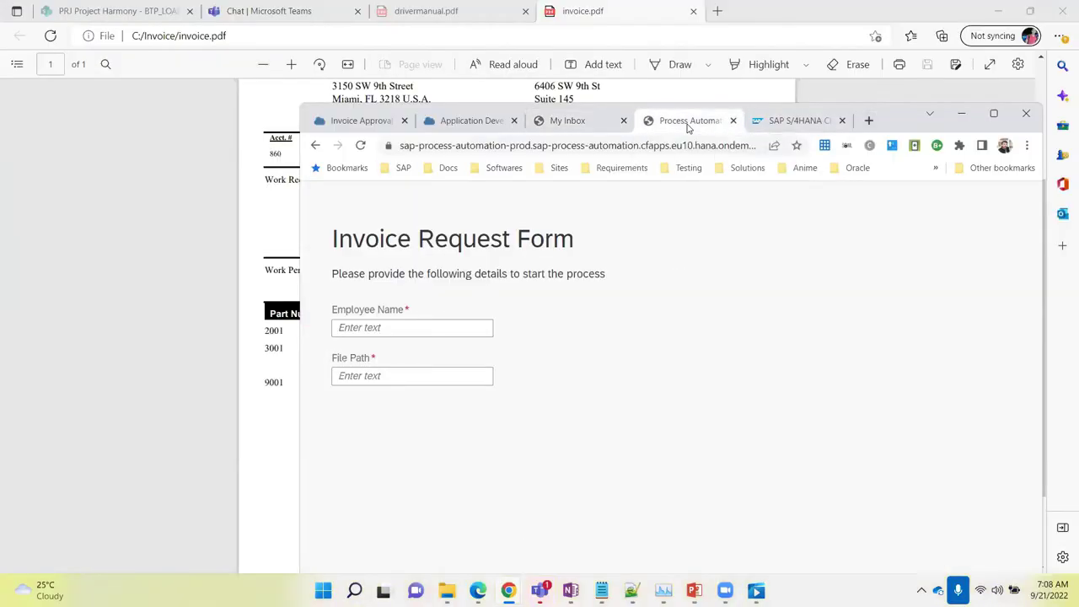
{"action": "left_click", "coordinate": [983, 116]}
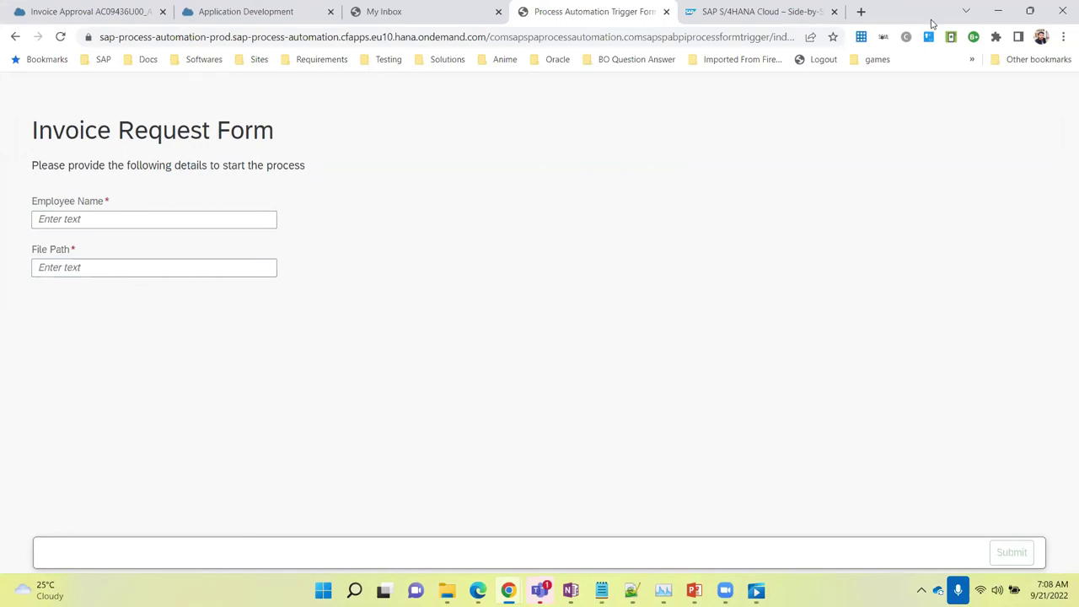
{"action": "left_click_drag", "start_coordinate": [933, 23], "coordinate": [855, 140]}
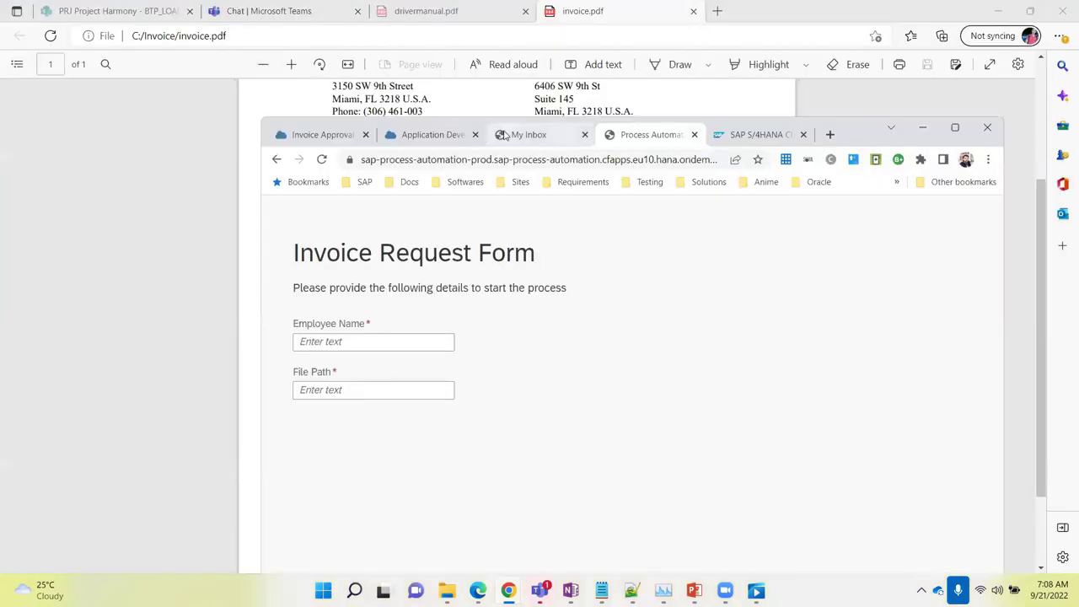
{"action": "left_click", "coordinate": [502, 136]}
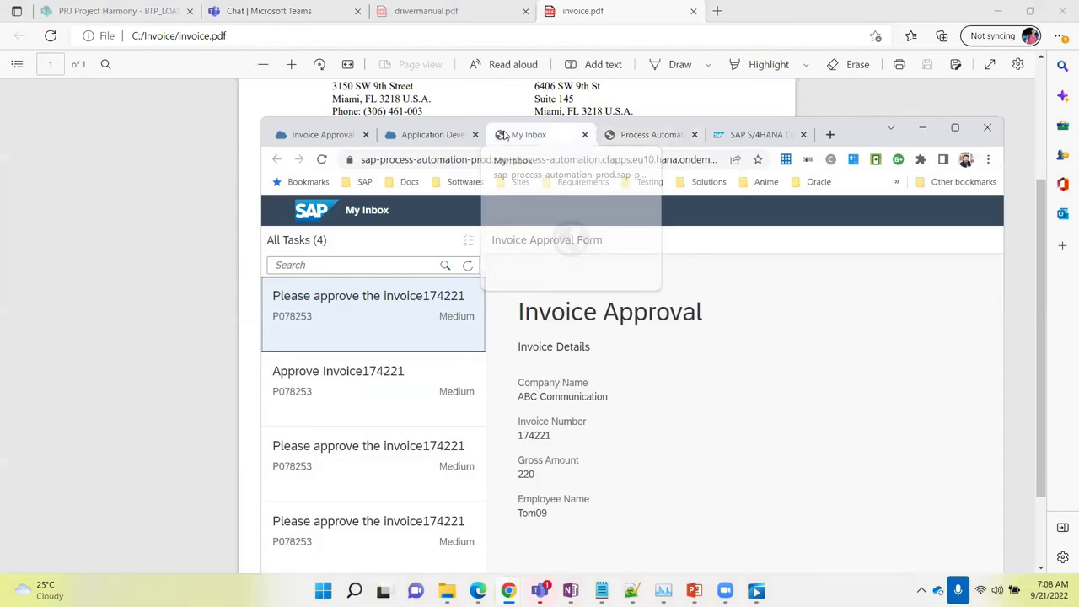
{"action": "left_click", "coordinate": [627, 135]}
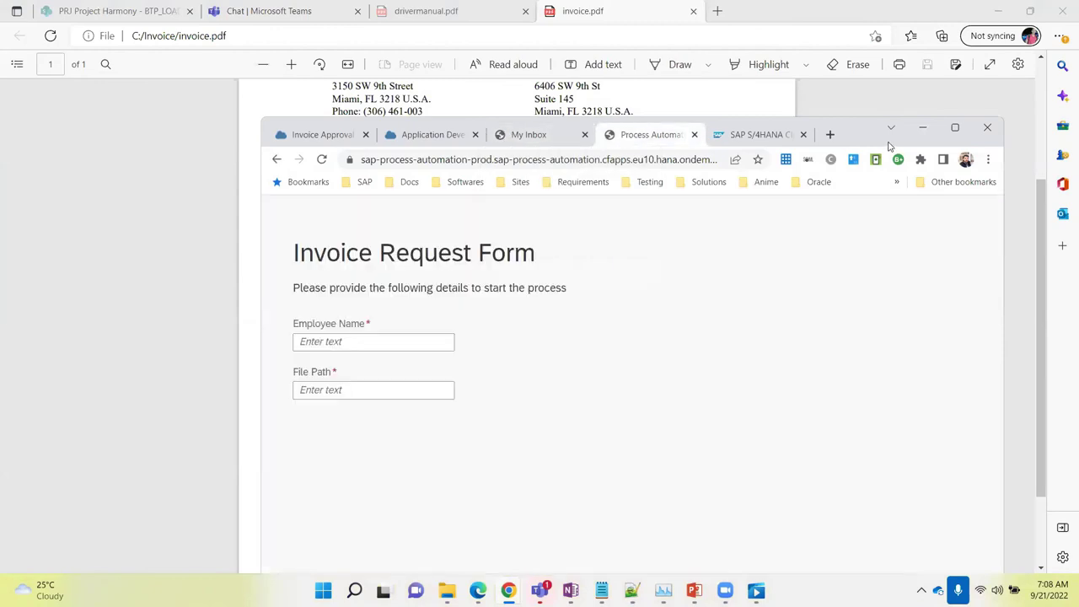
{"action": "left_click", "coordinate": [956, 128]}
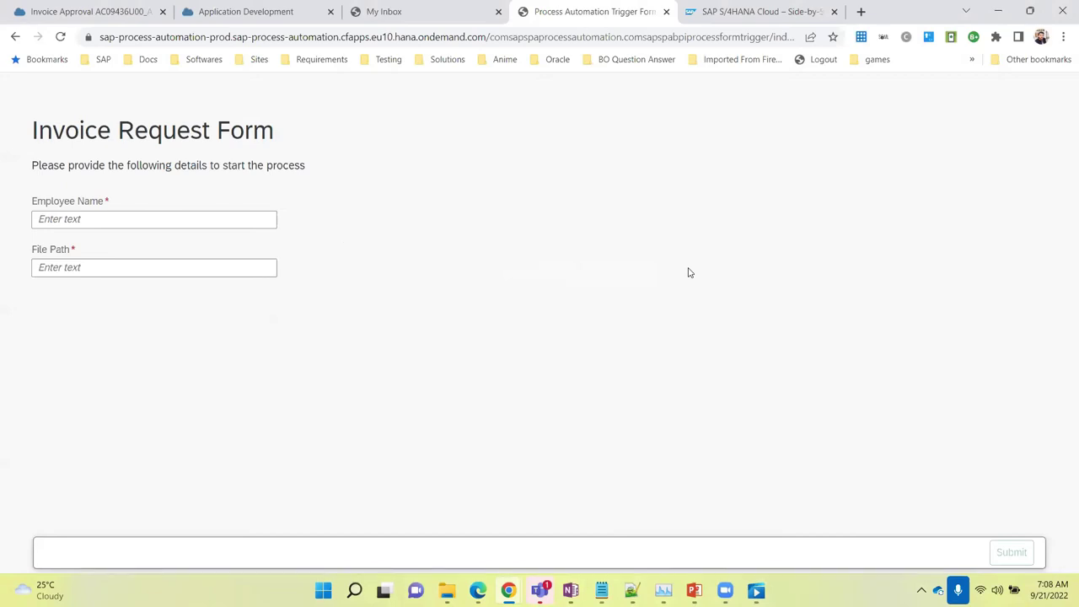
- Fill in the employee's name on the Invoice Request Form
{"action": "left_click", "coordinate": [219, 217]}
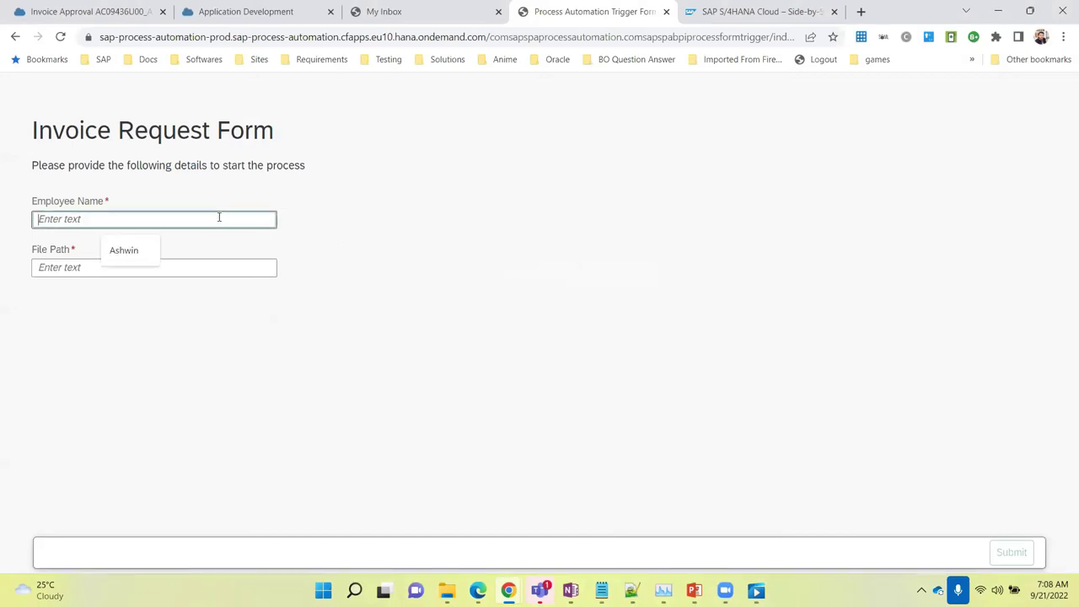
{"action": "type", "text": "Tom09"}
{"action": "key", "text": "Tab"}
{"action": "left_click", "coordinate": [191, 260]}
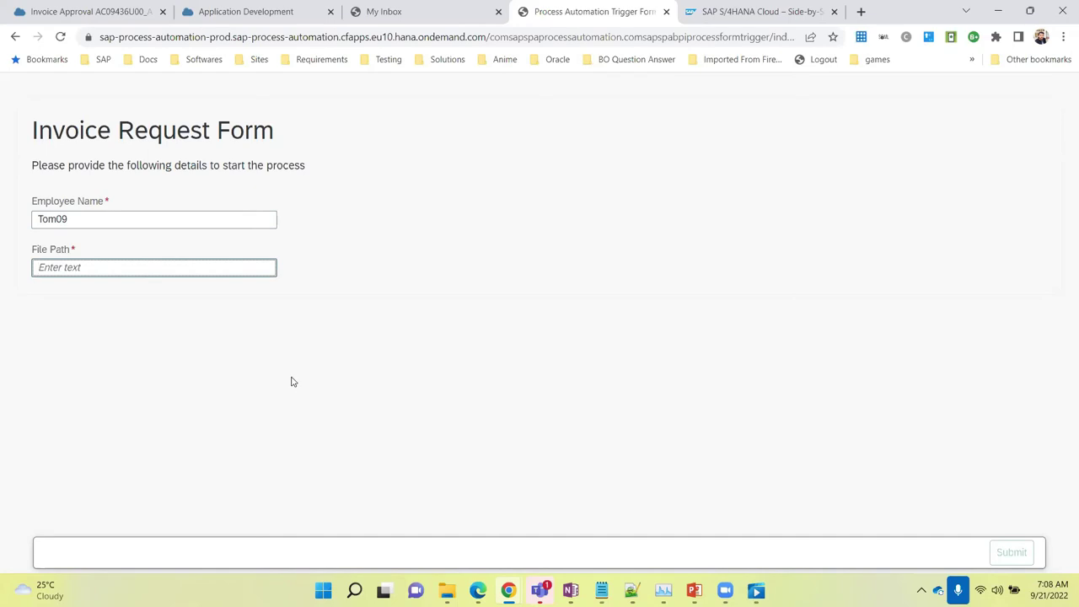
- Copy the Invoice folder's path from File Explorer and complete the form's file path as C:\Invoice\invoice.pdf
{"action": "mouse_move", "coordinate": [447, 590]}
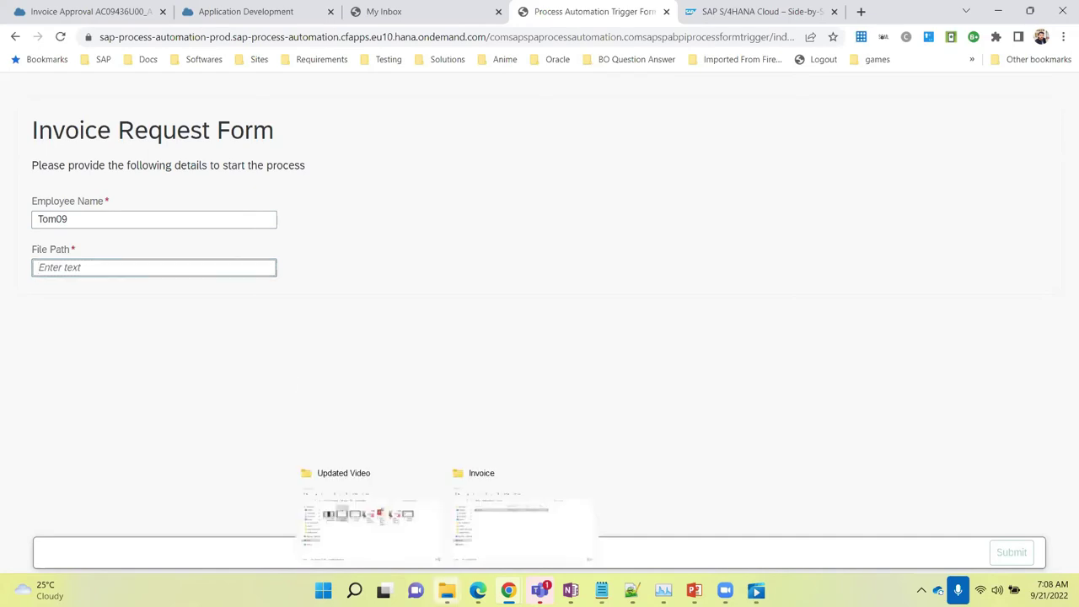
{"action": "left_click", "coordinate": [508, 500]}
{"action": "left_click", "coordinate": [344, 86]}
{"action": "key", "text": "ctrl+c"}
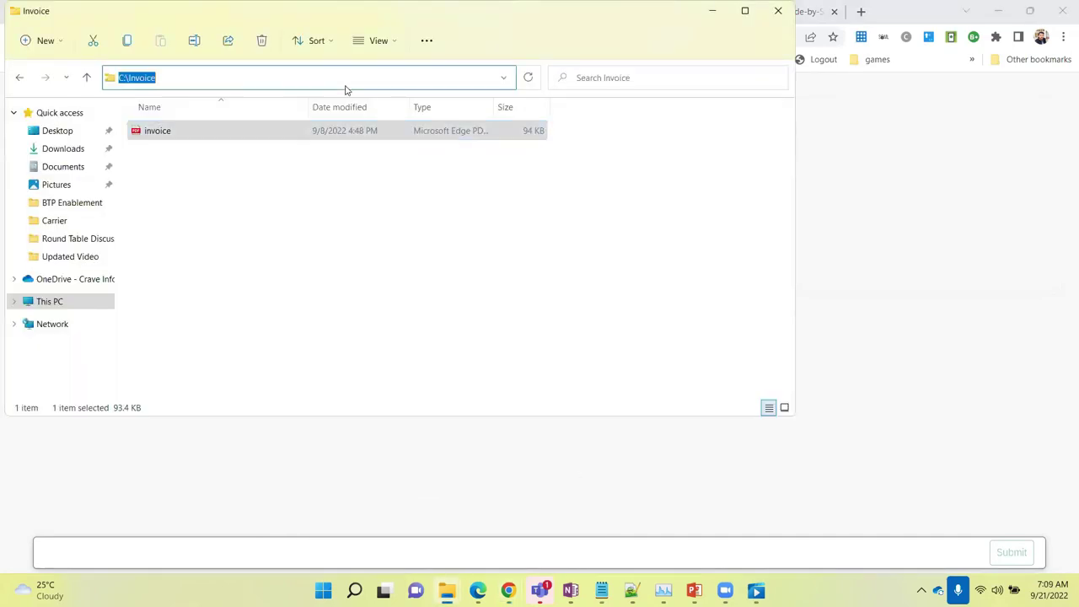
{"action": "key", "text": "alt+Tab"}
{"action": "key", "text": "ctrl+v"}
{"action": "type", "text": "\\invoice.pdf"}
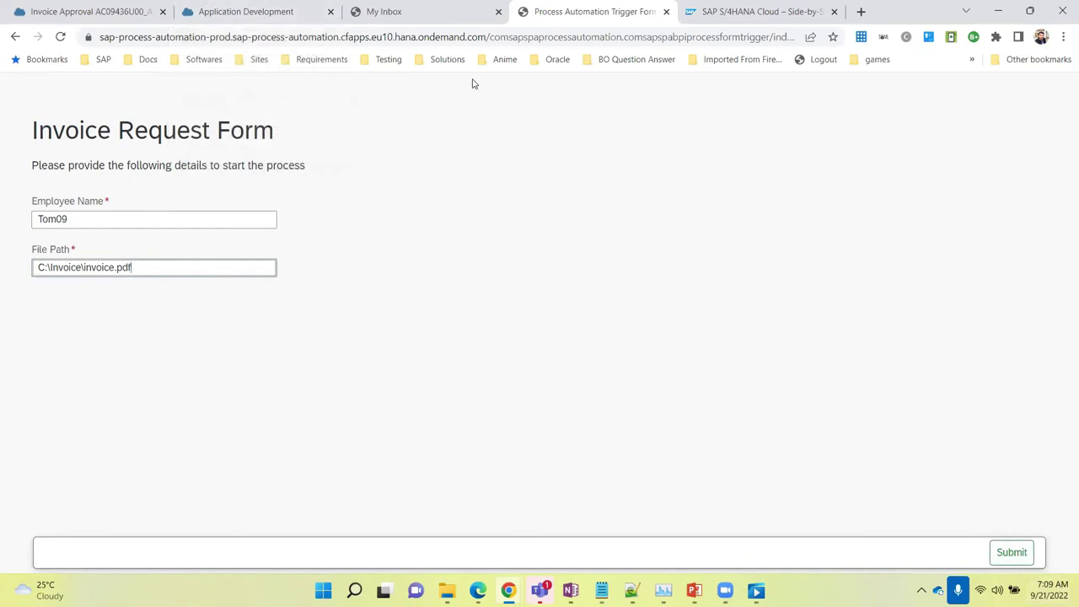
- Review the Invoice Approval project's process and the Application Development lobby, and bring up My Inbox in the maximized browser window
{"action": "key", "text": "super+Down"}
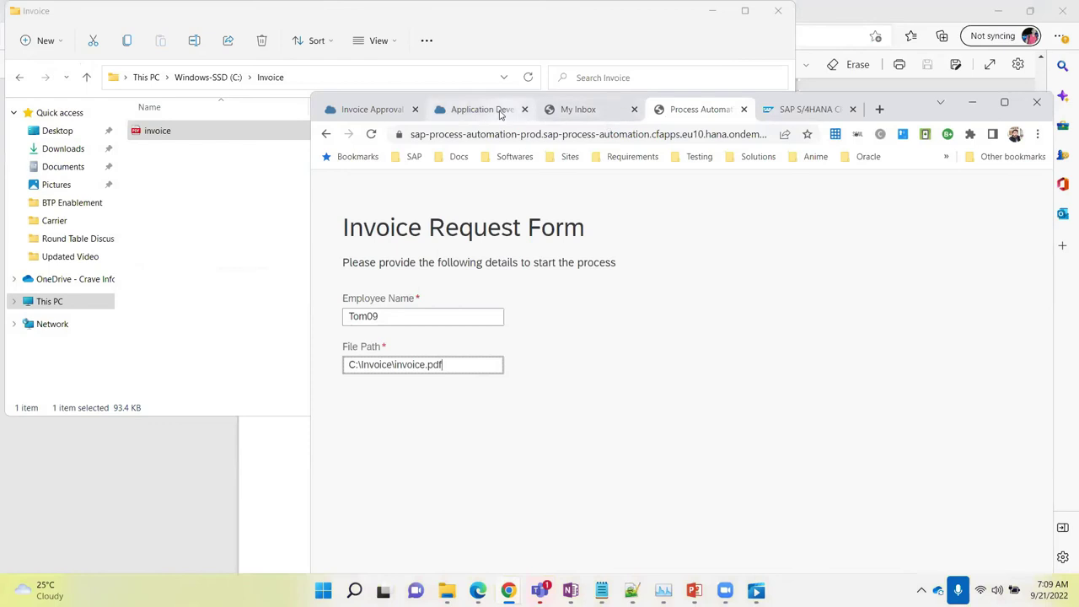
{"action": "left_click", "coordinate": [373, 112]}
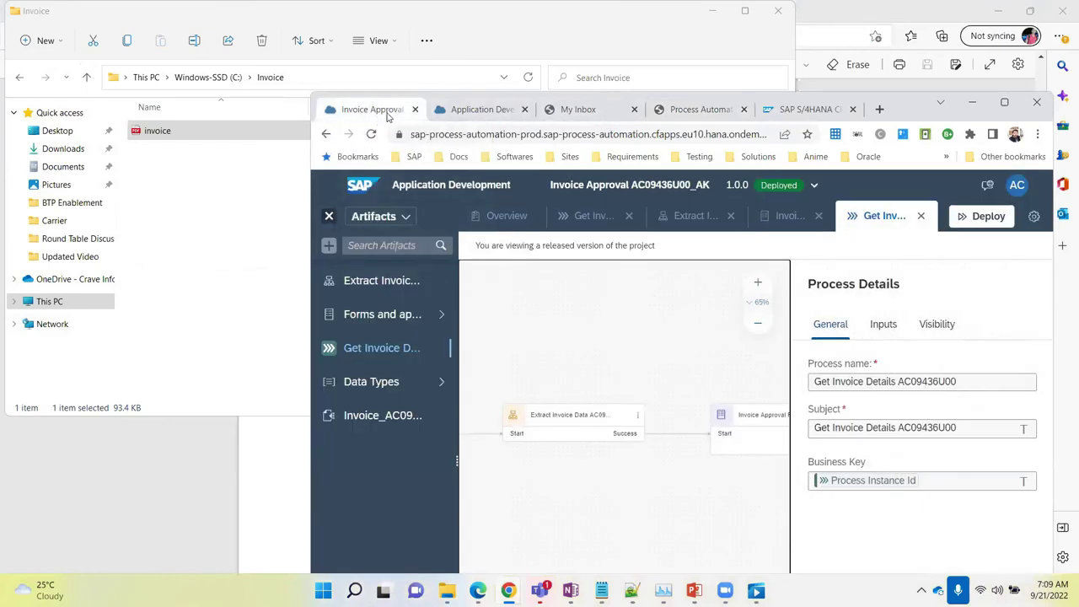
{"action": "left_click", "coordinate": [476, 110]}
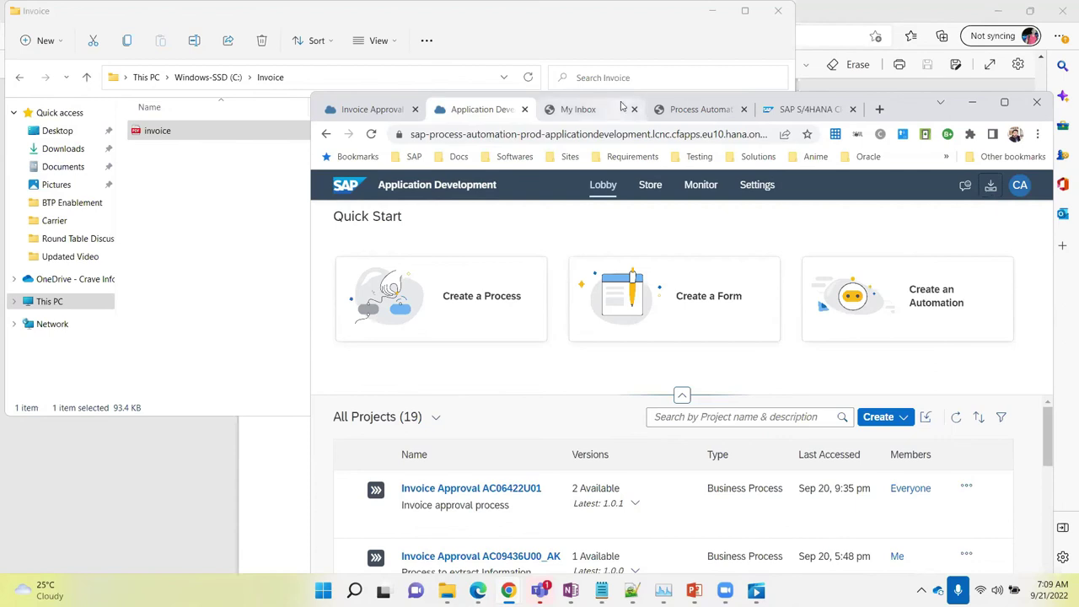
{"action": "left_click", "coordinate": [578, 109]}
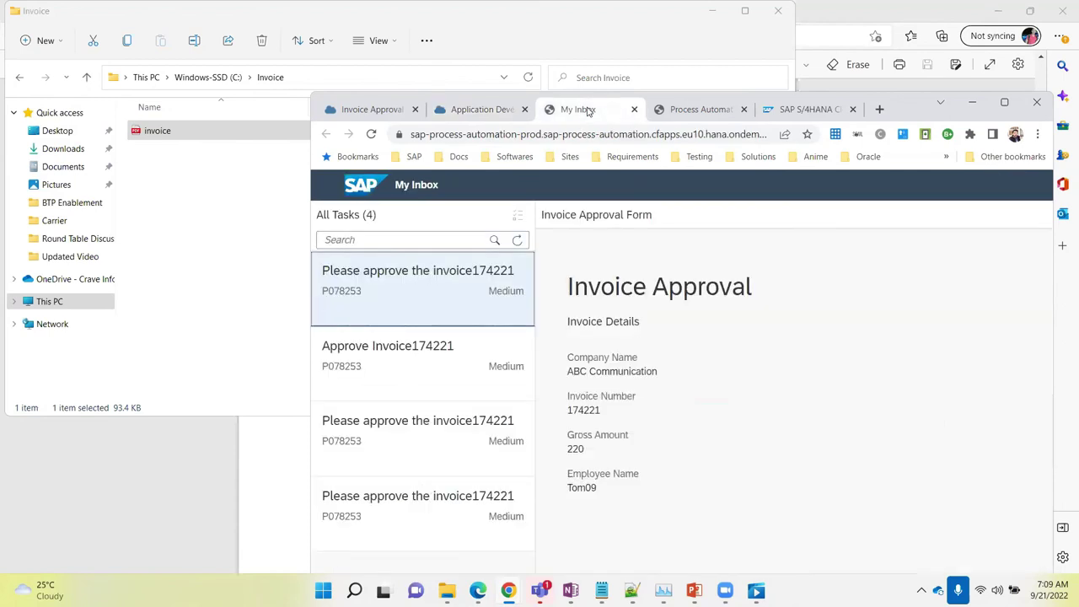
{"action": "left_click", "coordinate": [1004, 102]}
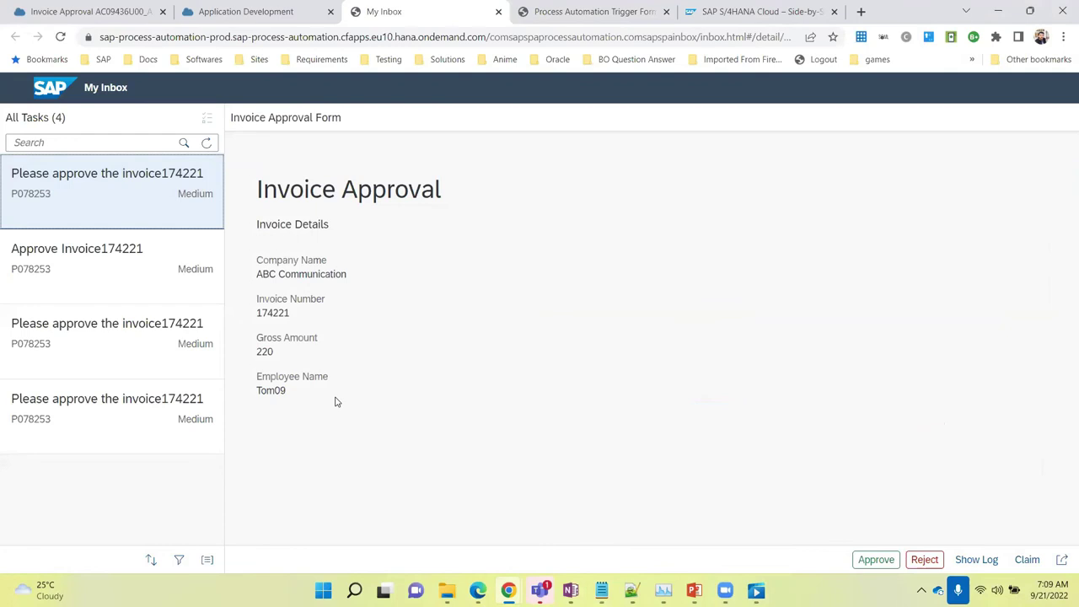
- Examine the invoice details of the first approval task in My Inbox and show its workflow log
{"action": "left_click_drag", "start_coordinate": [334, 402], "coordinate": [251, 196]}
{"action": "left_click", "coordinate": [251, 195]}
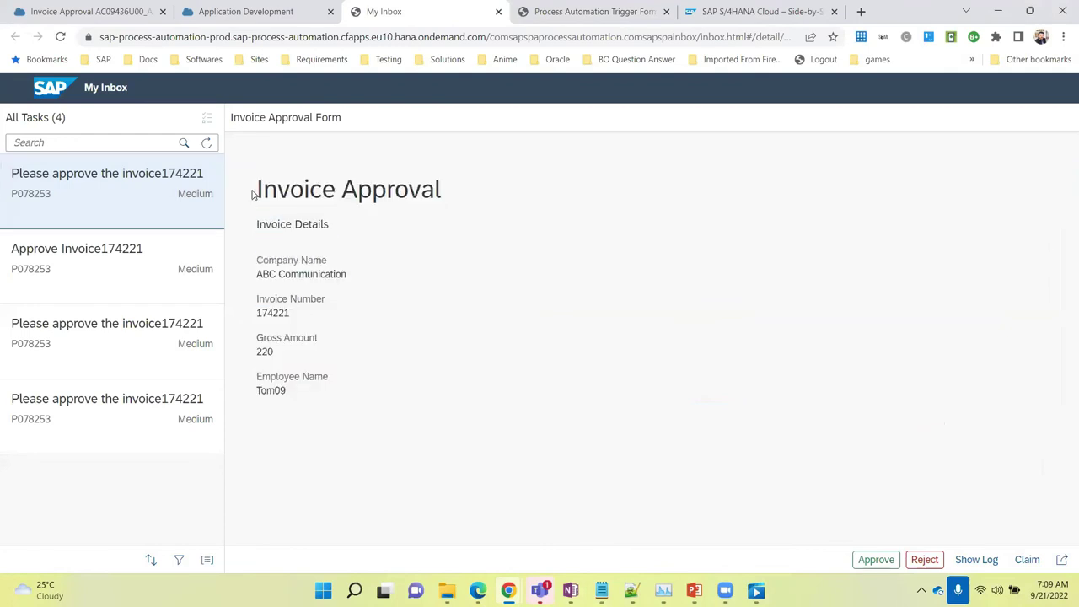
{"action": "left_click_drag", "start_coordinate": [258, 260], "coordinate": [338, 298]}
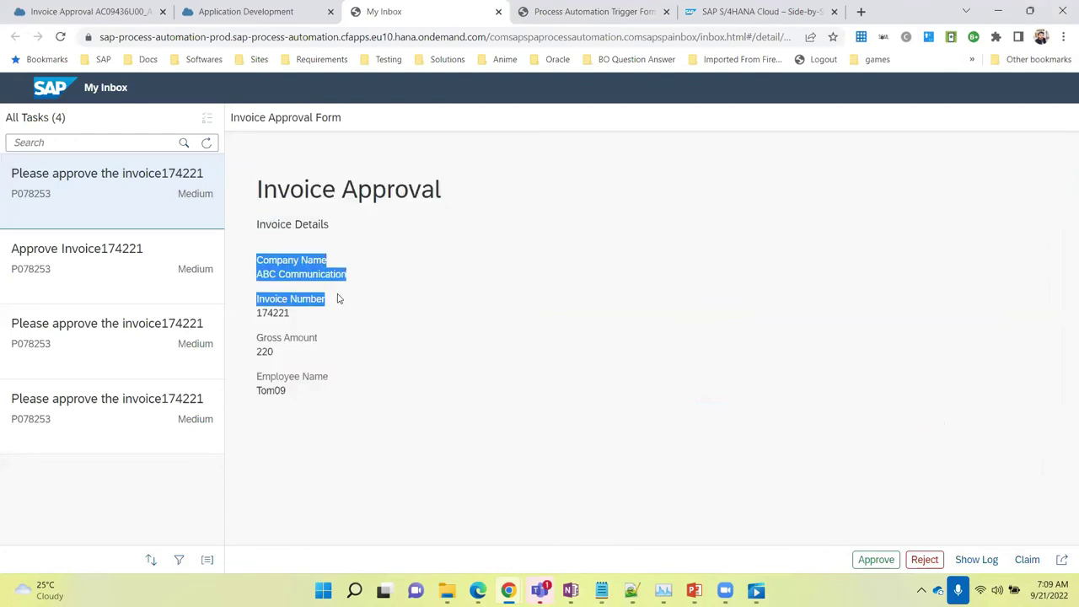
{"action": "left_click", "coordinate": [336, 298]}
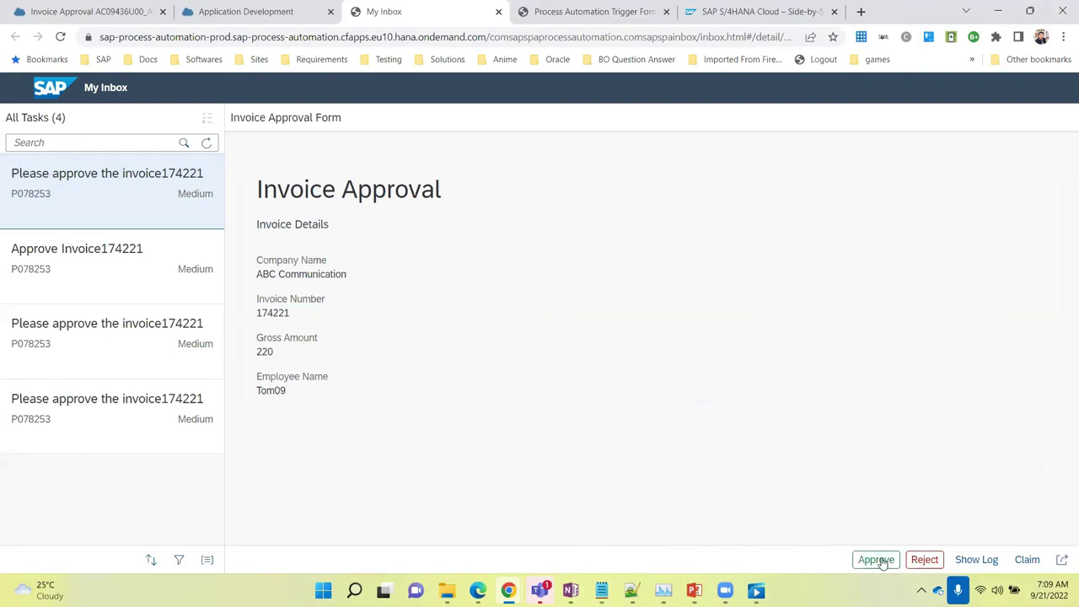
{"action": "left_click", "coordinate": [976, 560]}
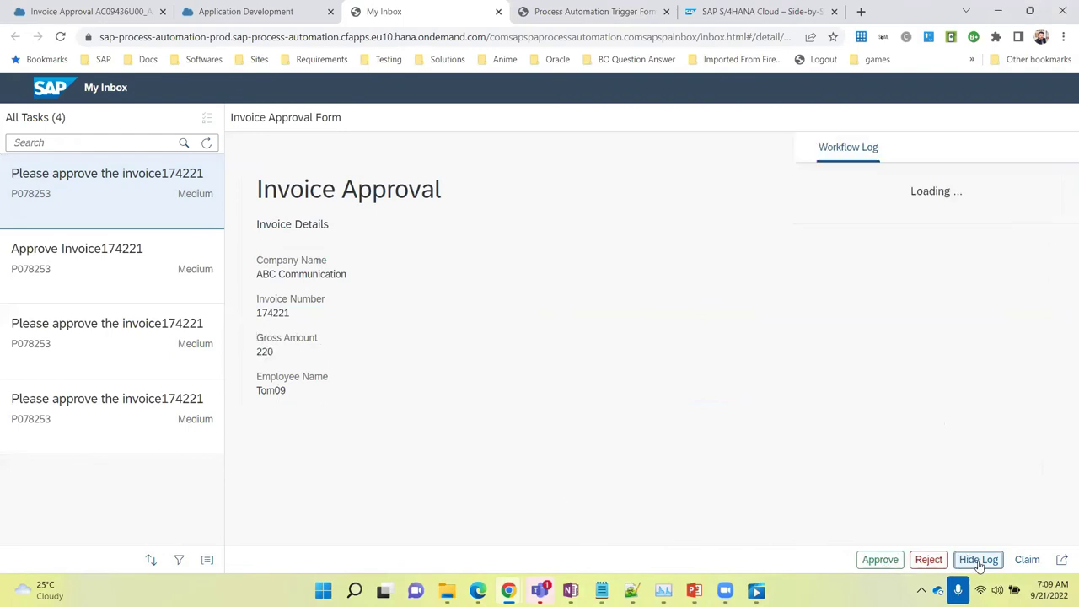